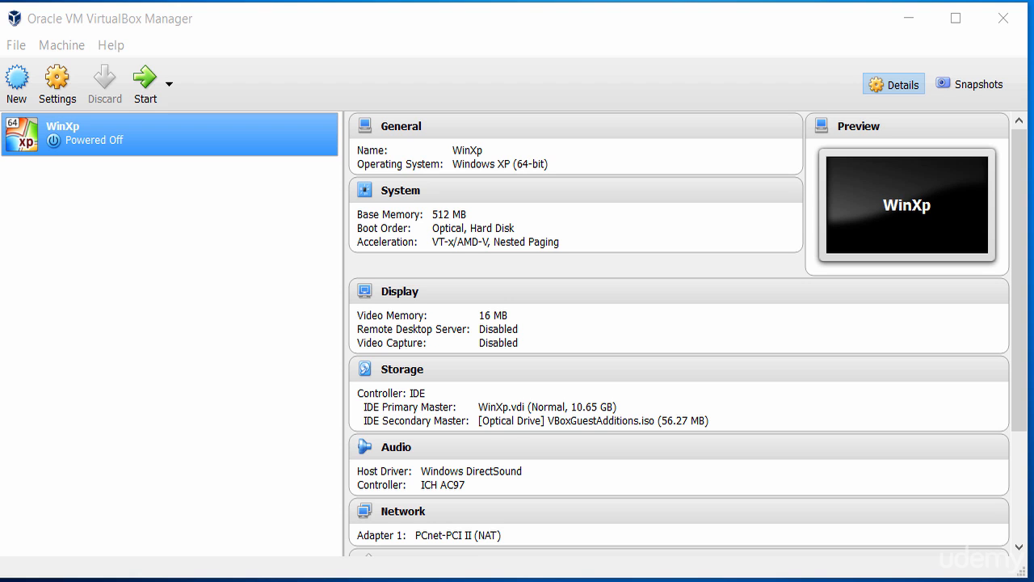
# Step: Start creating a new virtual machine and name it Kali
pyautogui.click(22, 49)
pyautogui.moveTo(56, 53)
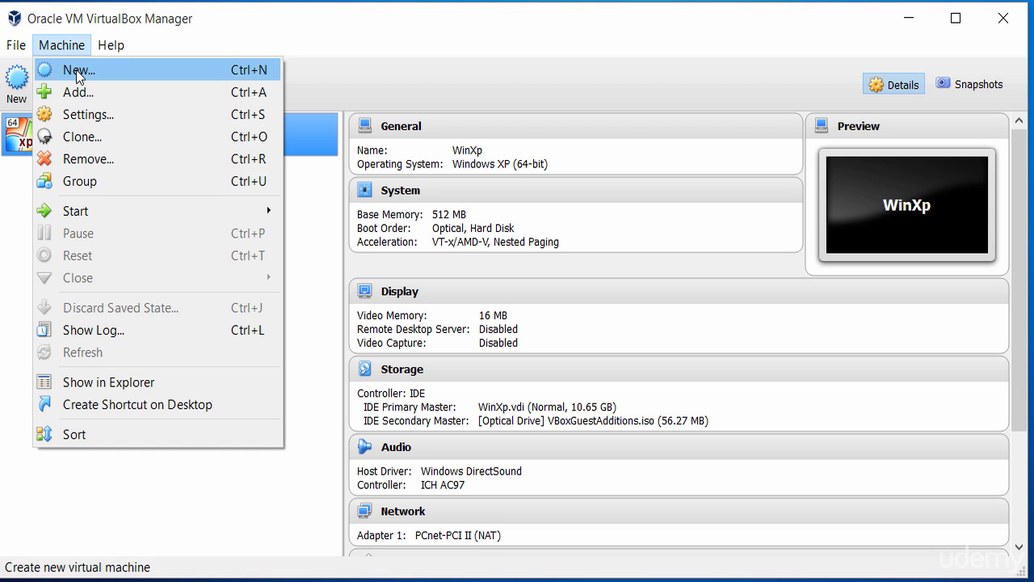
pyautogui.click(78, 72)
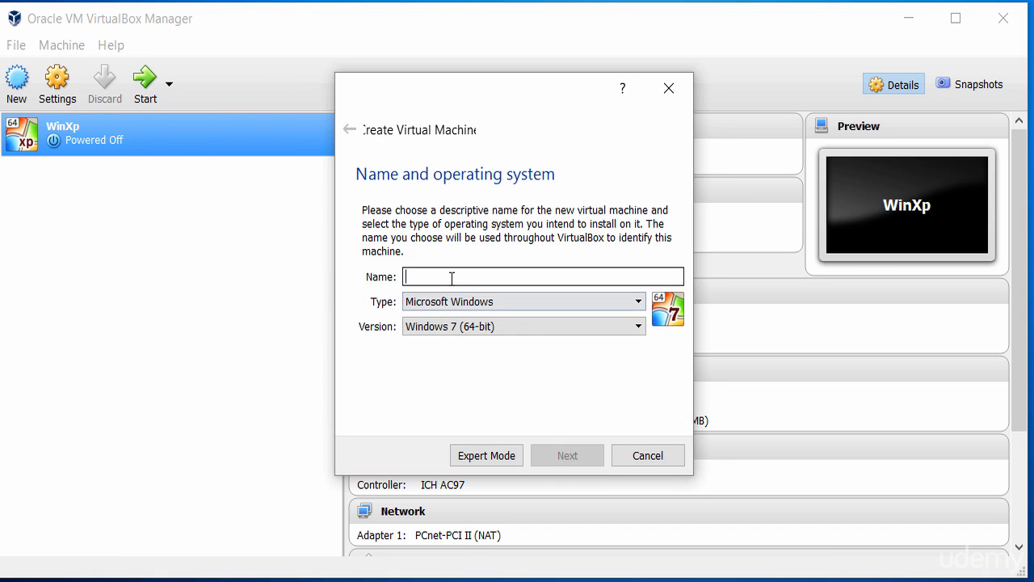
pyautogui.write('Kali')
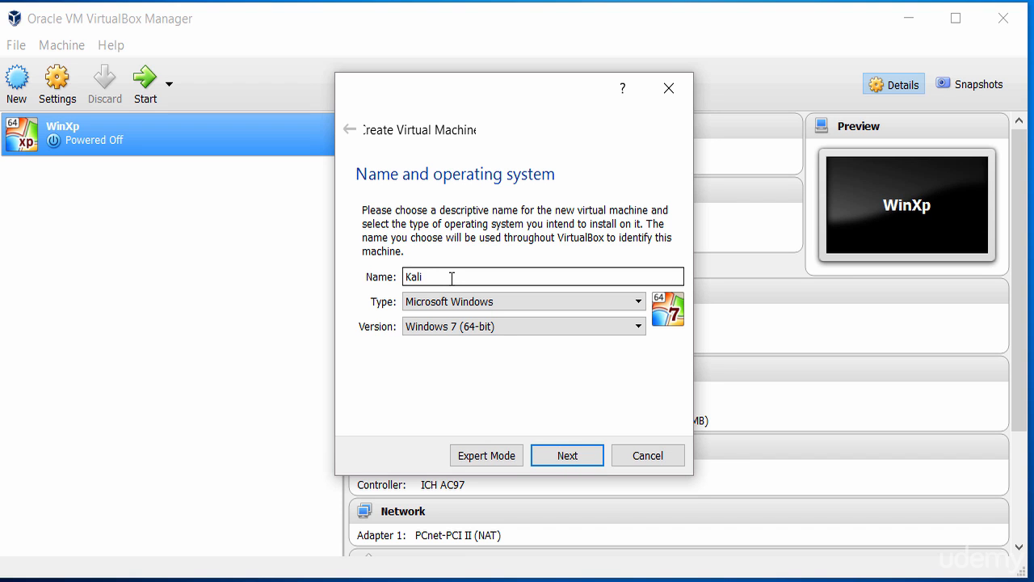
# Step: Set the new machine's operating system type to Linux and its version to Ubuntu (64-bit), and continue to the memory settings
pyautogui.click(505, 302)
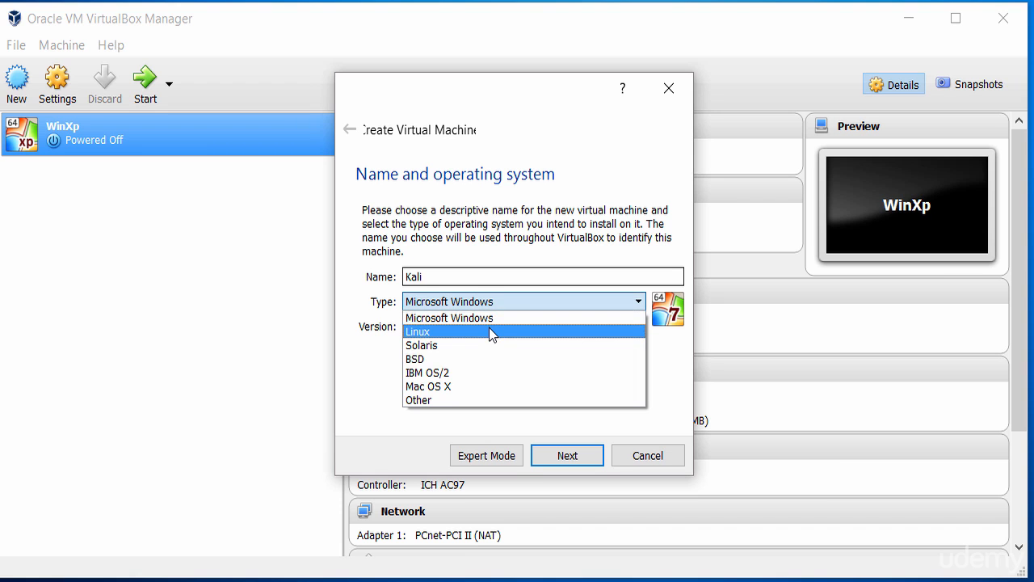
pyautogui.click(489, 331)
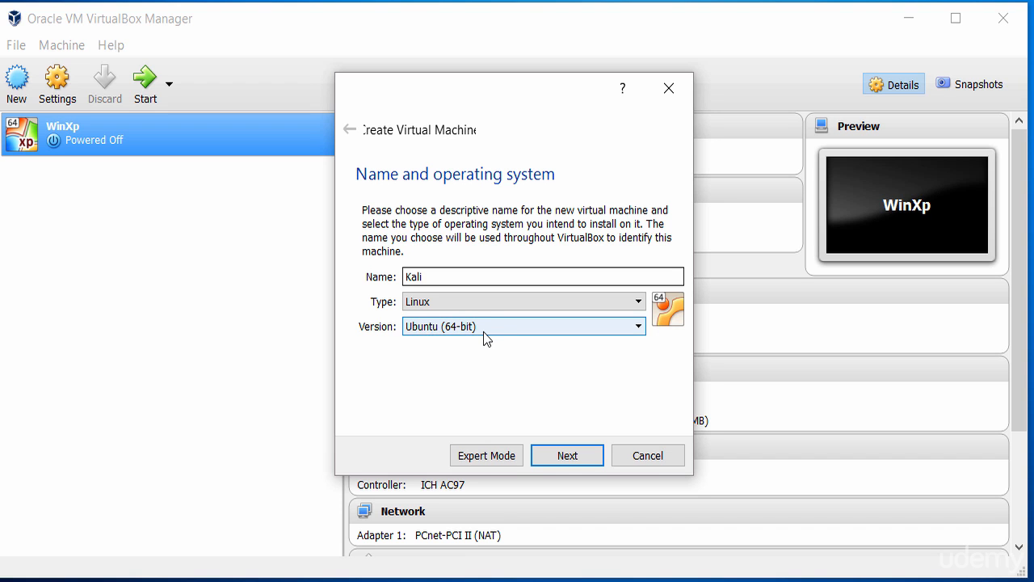
pyautogui.click(483, 331)
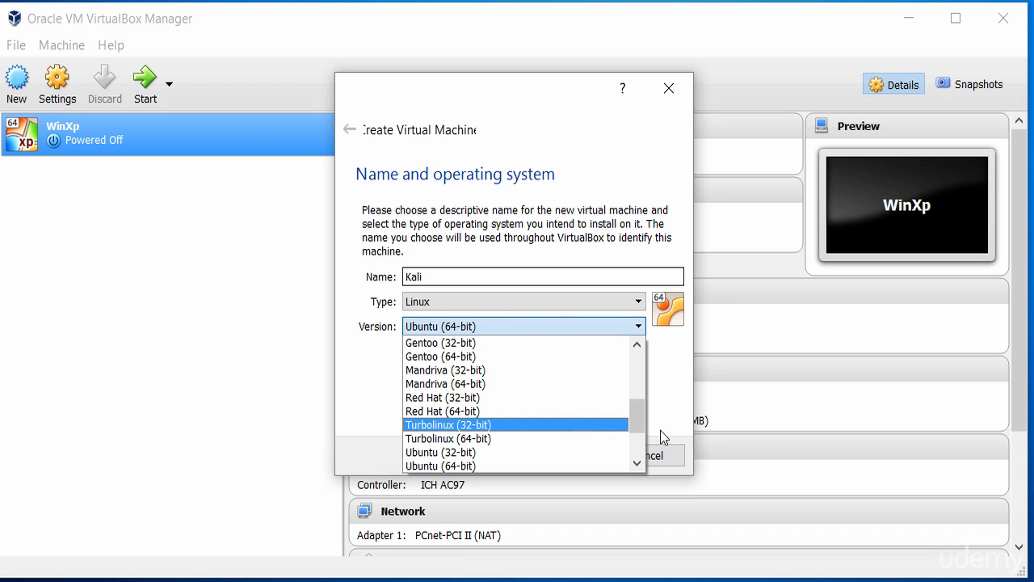
pyautogui.moveTo(636, 426)
pyautogui.mouseDown()
pyautogui.moveTo(636, 371)
pyautogui.moveTo(639, 431)
pyautogui.mouseUp()
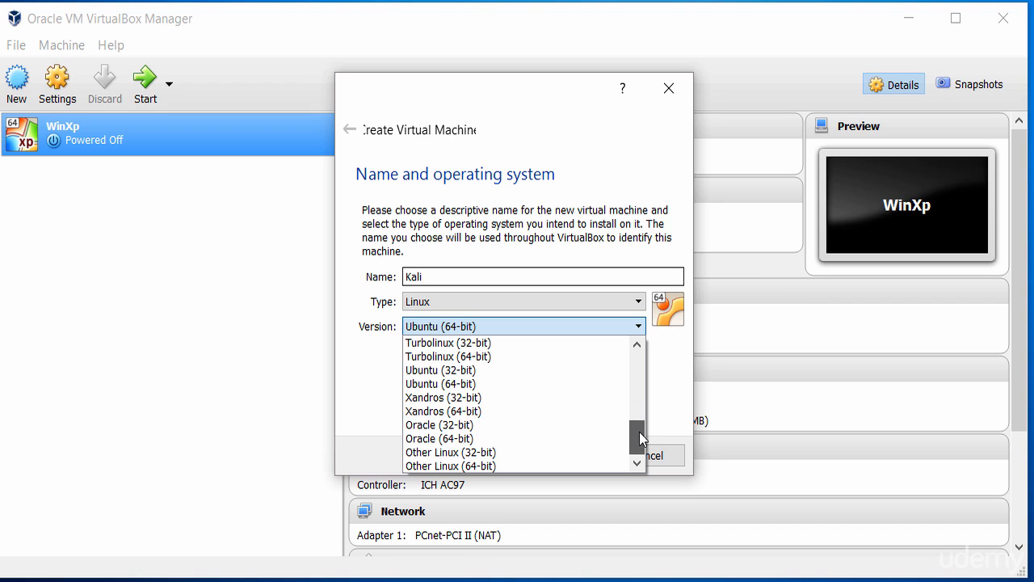
pyautogui.click(494, 385)
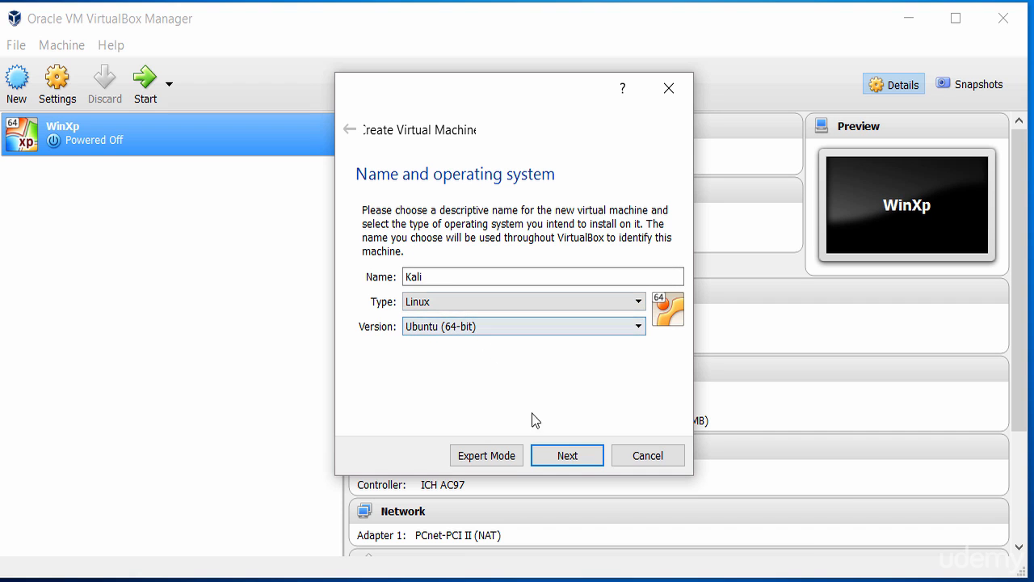
pyautogui.click(568, 455)
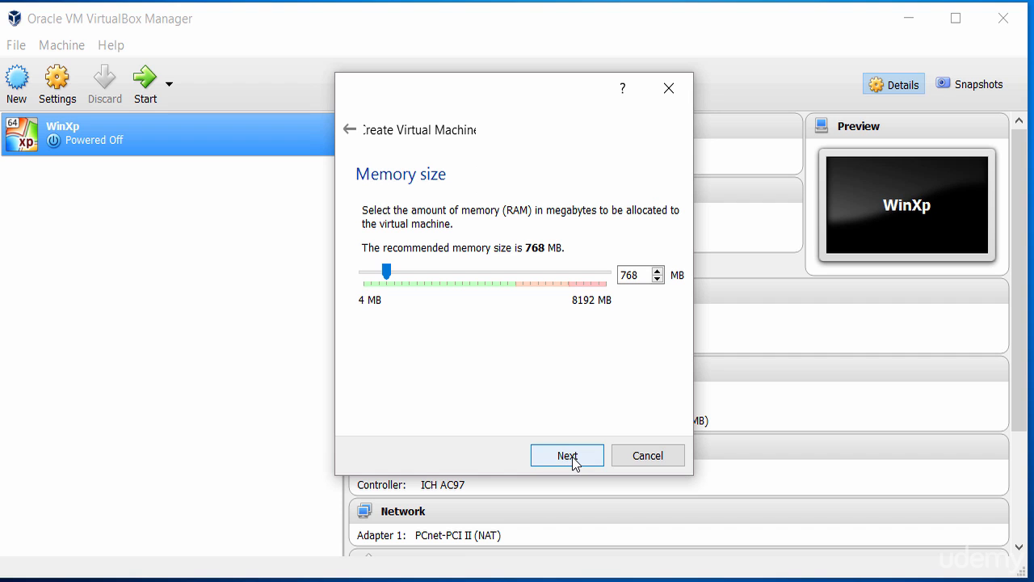
# Step: Allocate 1024 MB of memory to the new virtual machine and continue to the hard disk options
pyautogui.moveTo(646, 274); pyautogui.dragTo(607, 275)
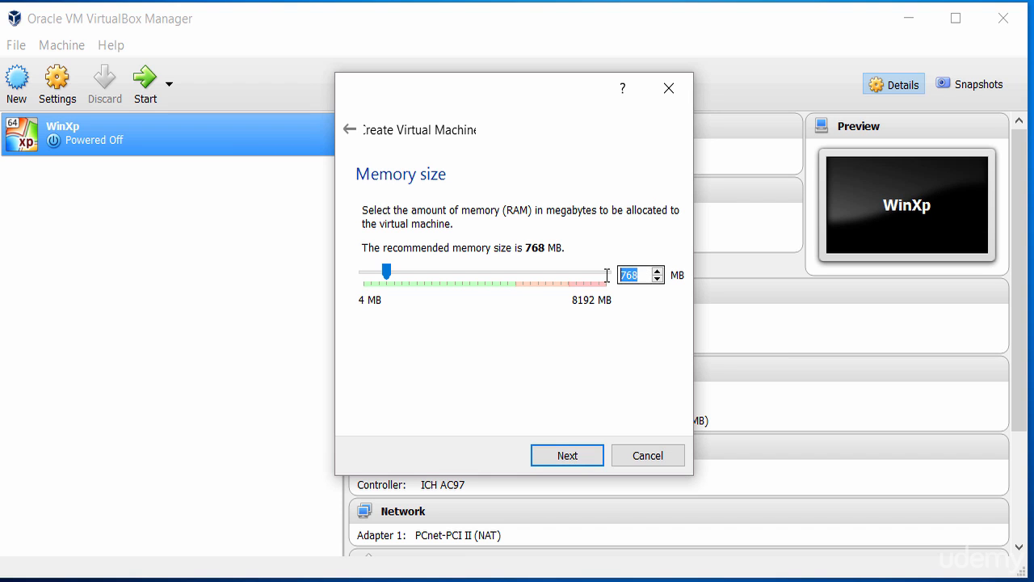
pyautogui.write('102')
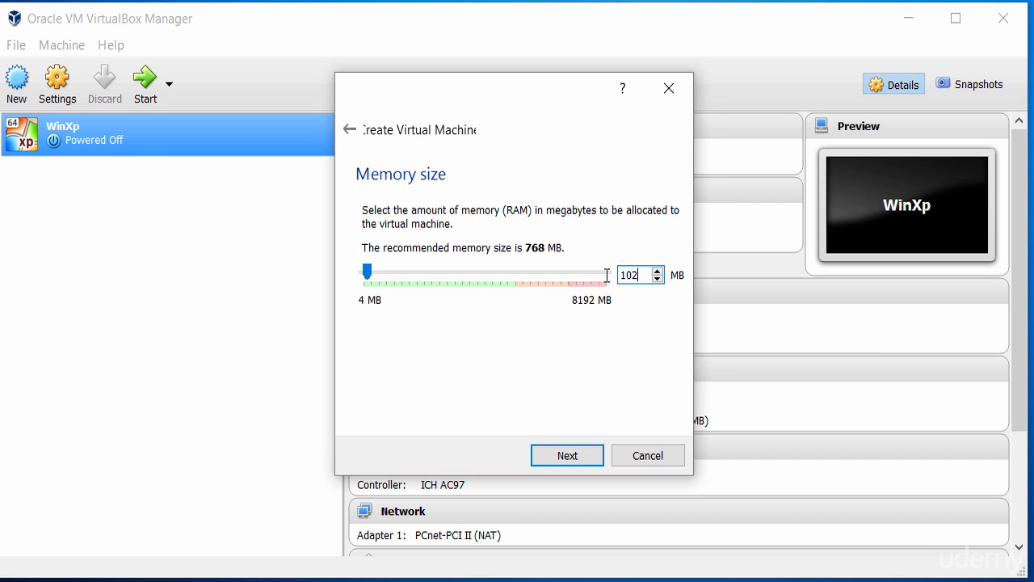
pyautogui.write('4')
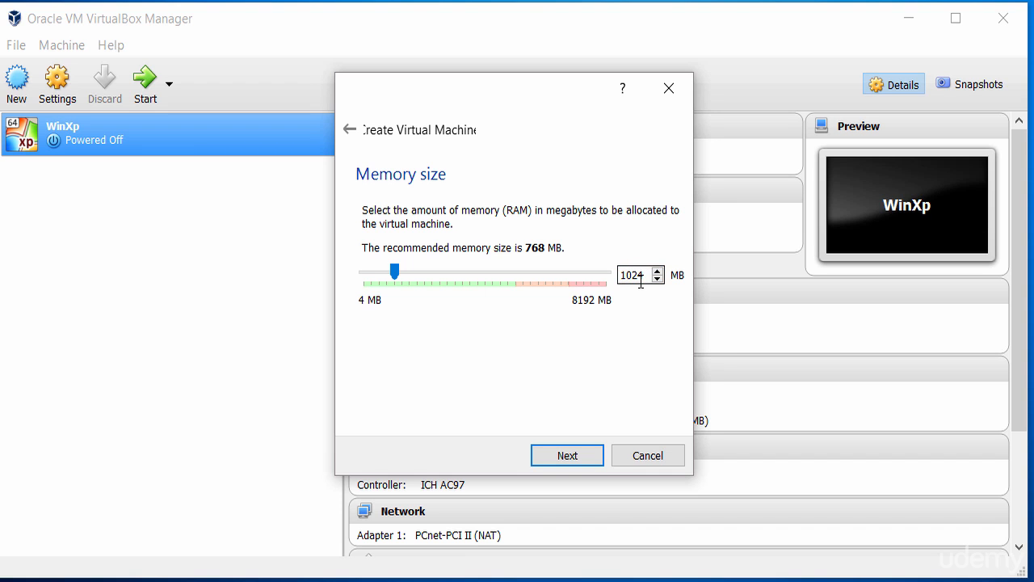
pyautogui.click(563, 457)
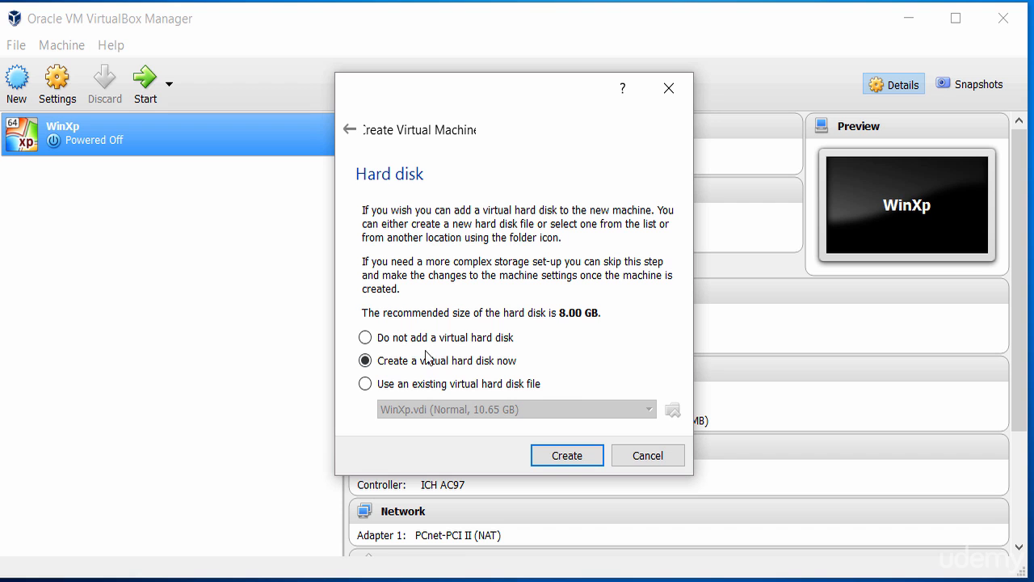
# Step: Choose to create a new virtual hard disk as a dynamically allocated VDI (VirtualBox Disk Image)
pyautogui.click(567, 455)
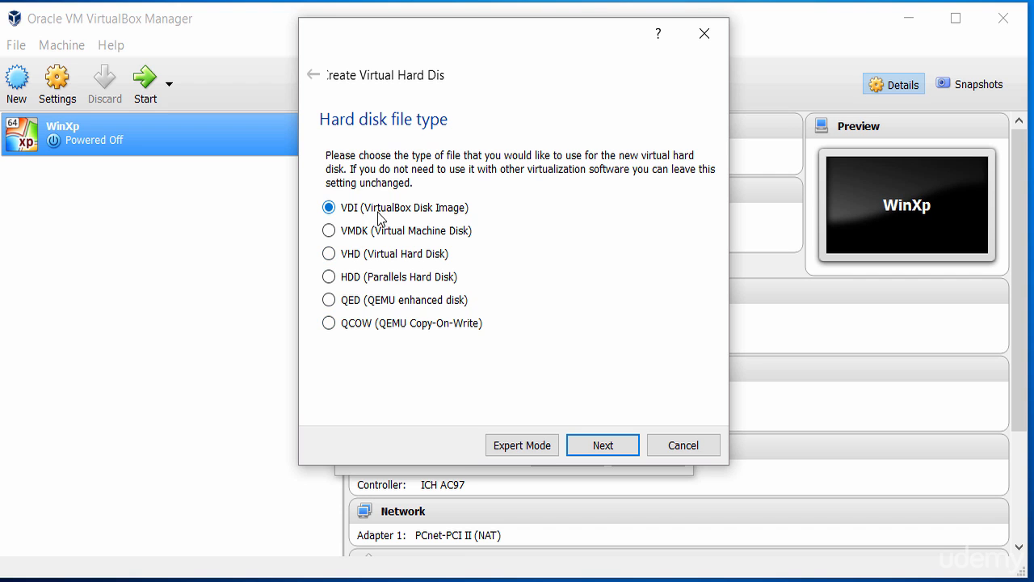
pyautogui.click(599, 445)
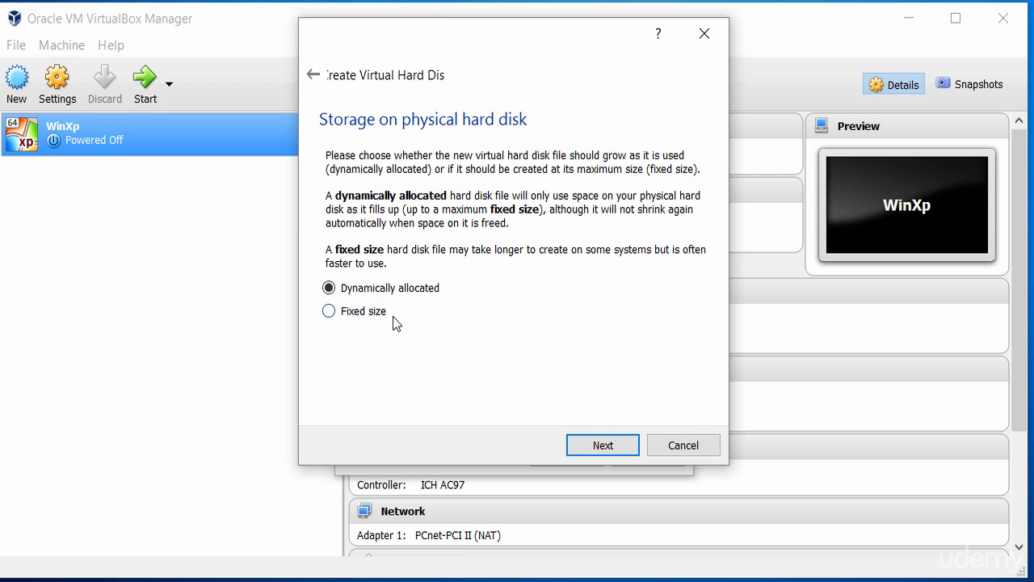
pyautogui.click(602, 446)
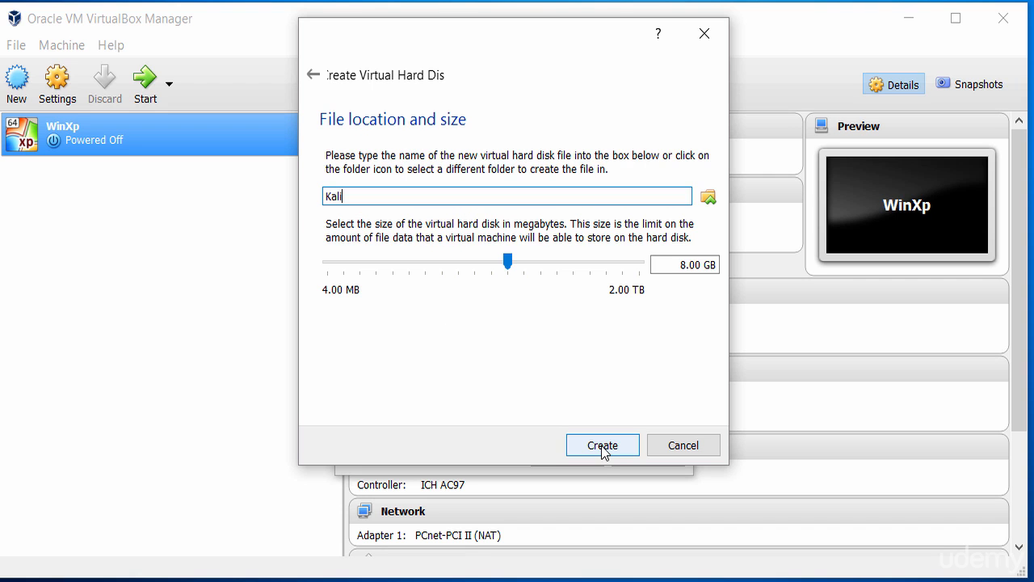
# Step: Set the virtual hard disk's file location to the VirtualBox VMs\Kali folder on drive I:, with the file name Kali.vdi
pyautogui.click(686, 266)
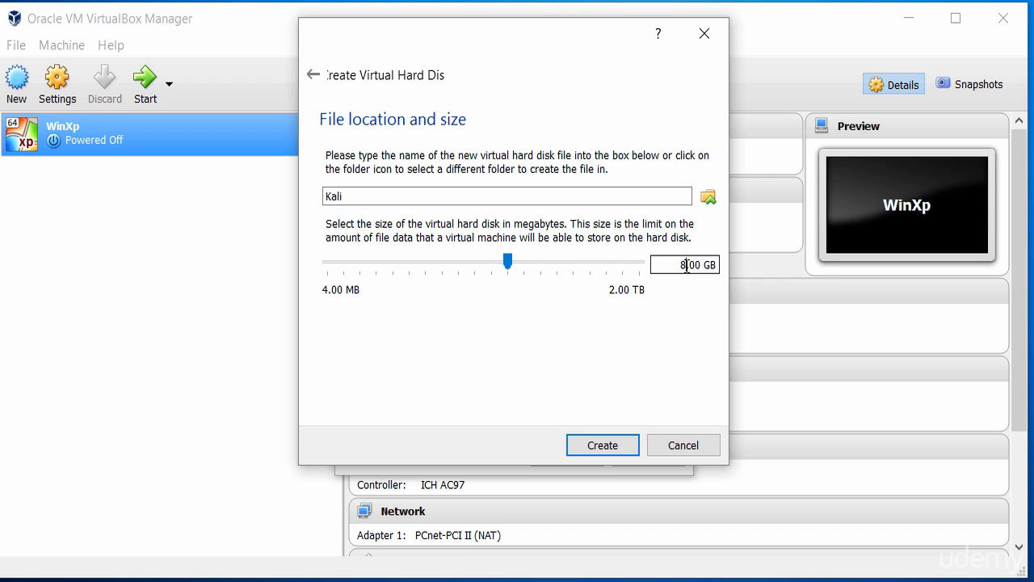
pyautogui.click(708, 199)
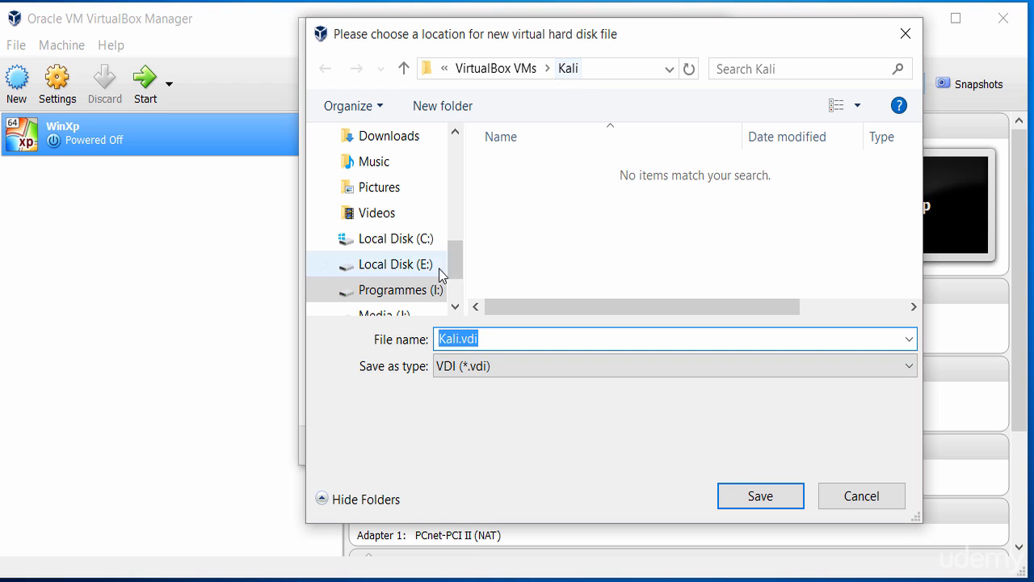
pyautogui.moveTo(453, 263); pyautogui.dragTo(455, 272)
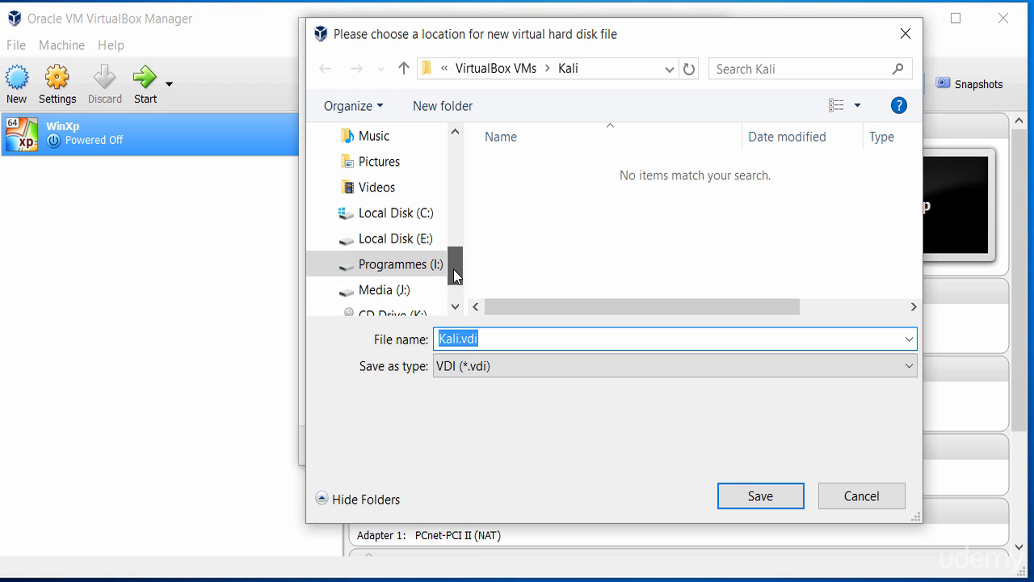
pyautogui.click(402, 277)
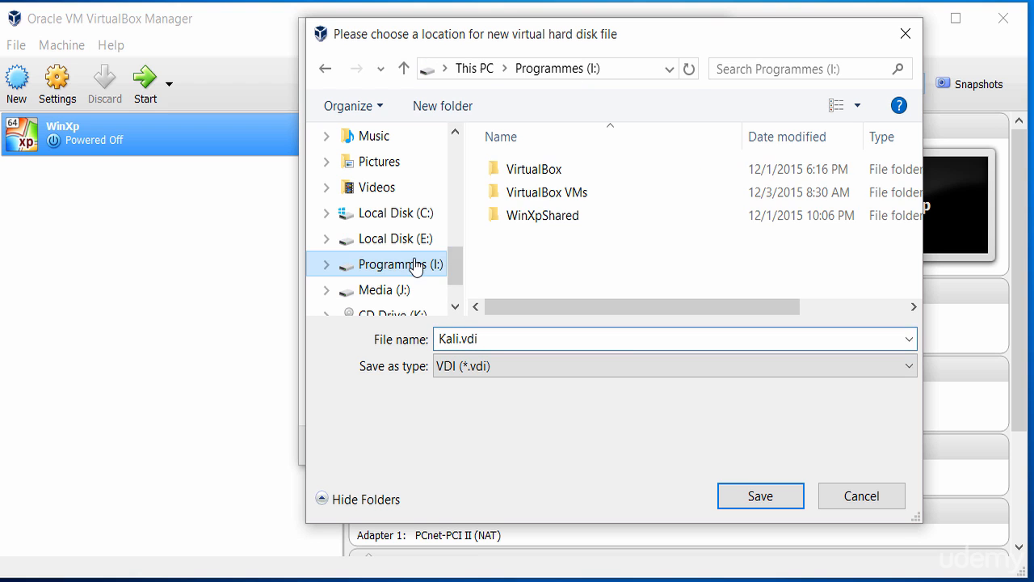
pyautogui.rightClick(545, 242)
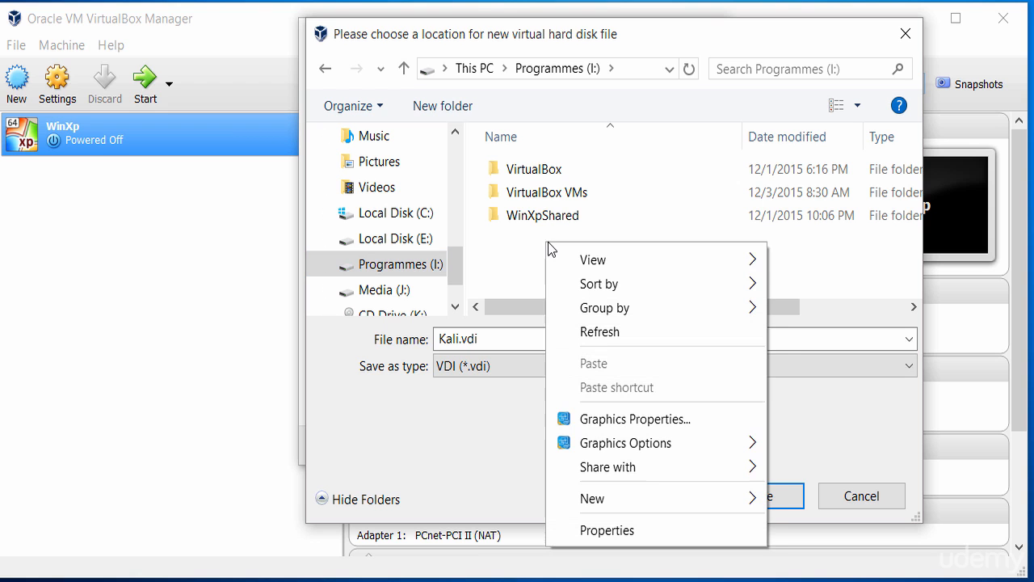
pyautogui.moveTo(729, 505)
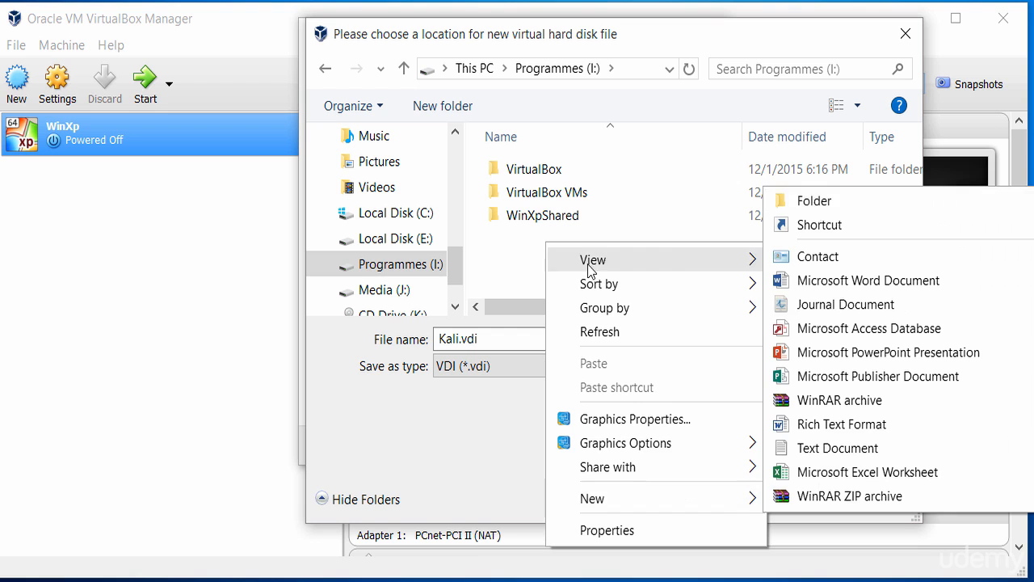
pyautogui.click(507, 268)
pyautogui.doubleClick(549, 196)
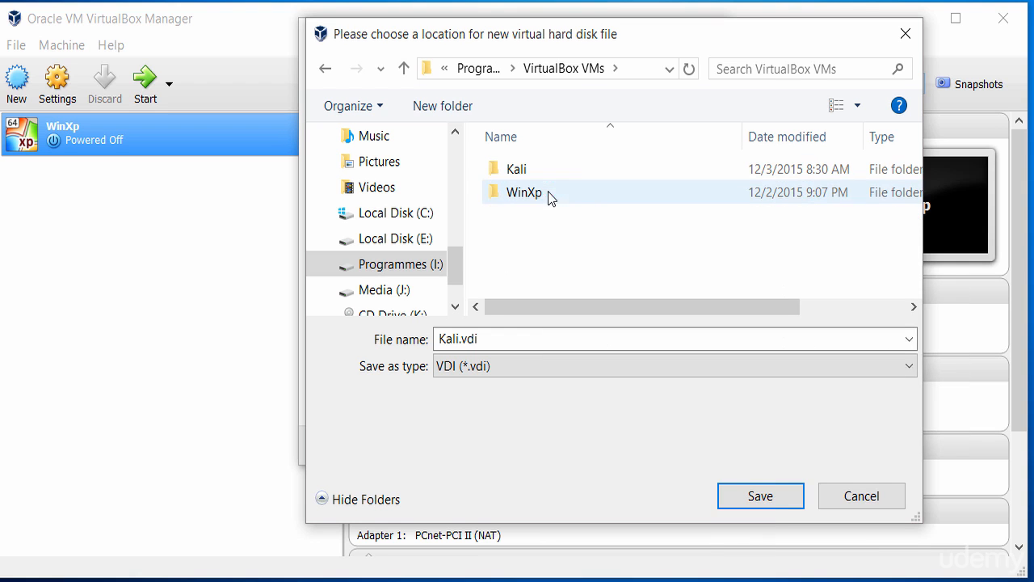
pyautogui.doubleClick(480, 346)
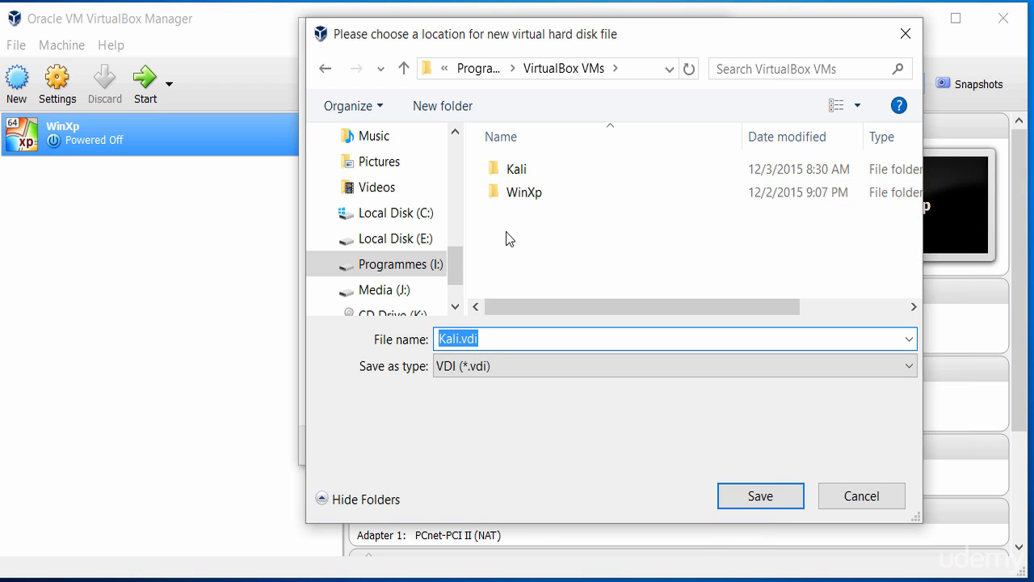
pyautogui.doubleClick(515, 171)
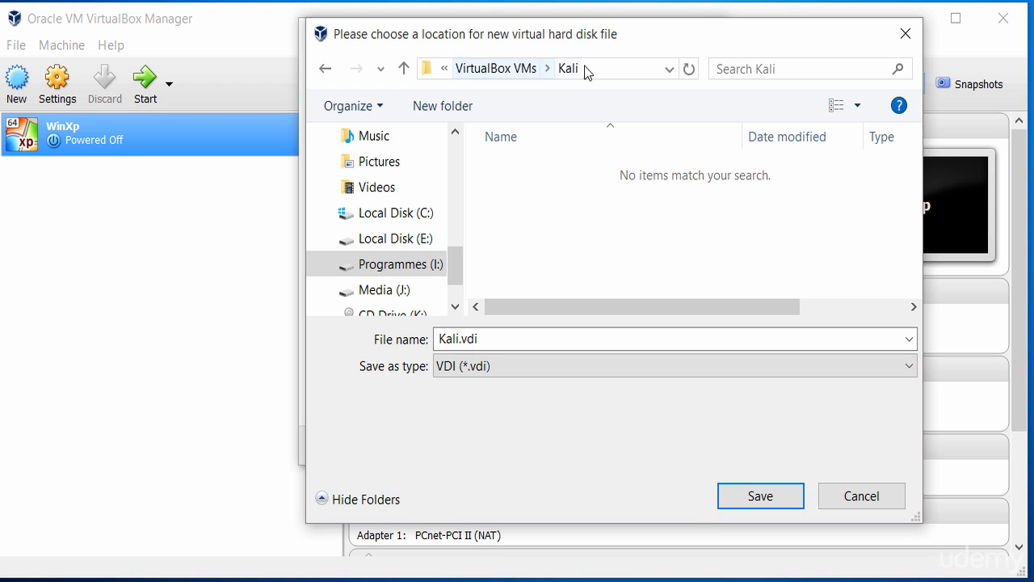
pyautogui.click(750, 504)
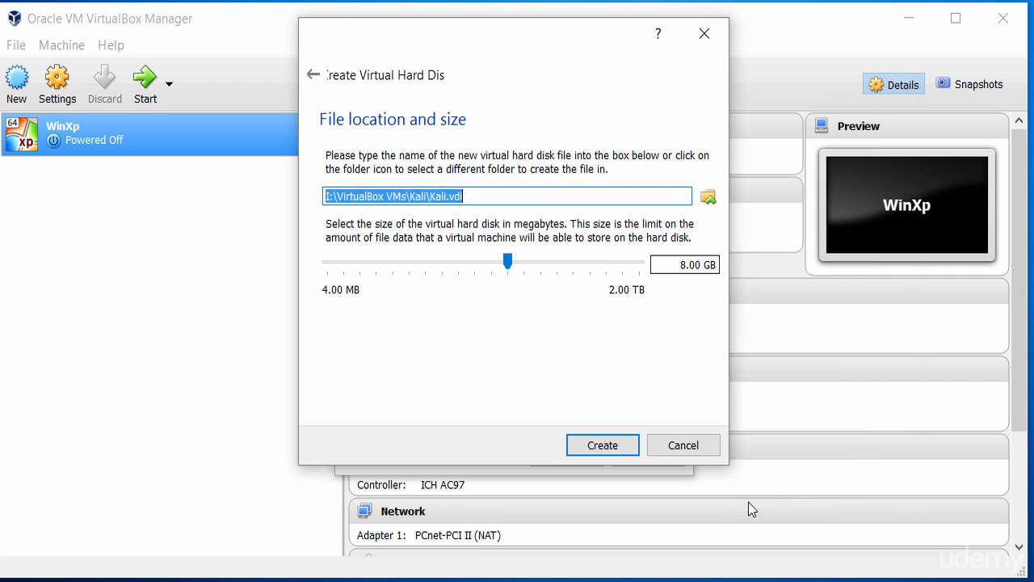
# Step: Set the virtual hard disk size to 20 GB and create the disk and machine
pyautogui.click(689, 265)
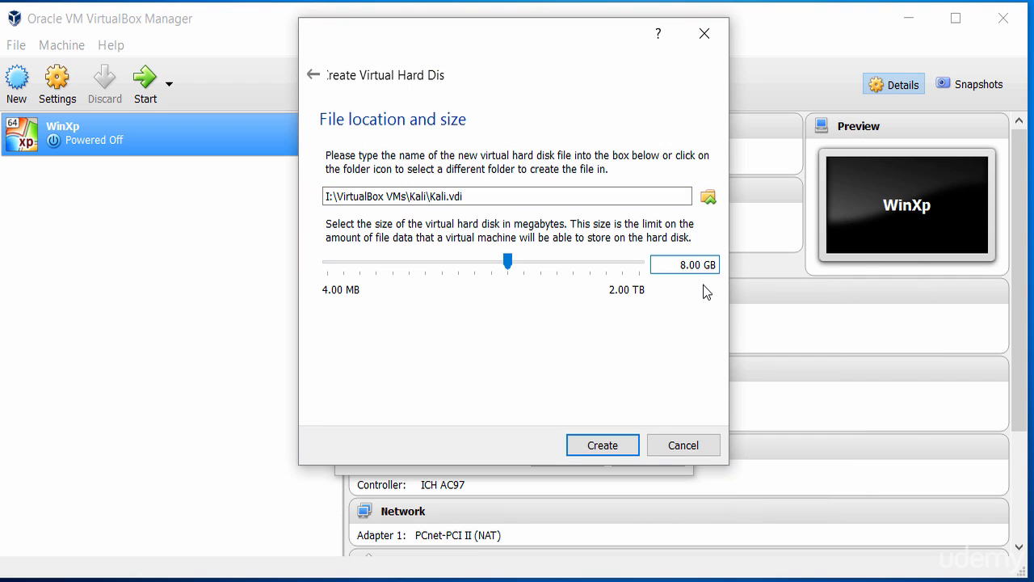
pyautogui.press('BackSpace')
pyautogui.write('20')
pyautogui.click(594, 446)
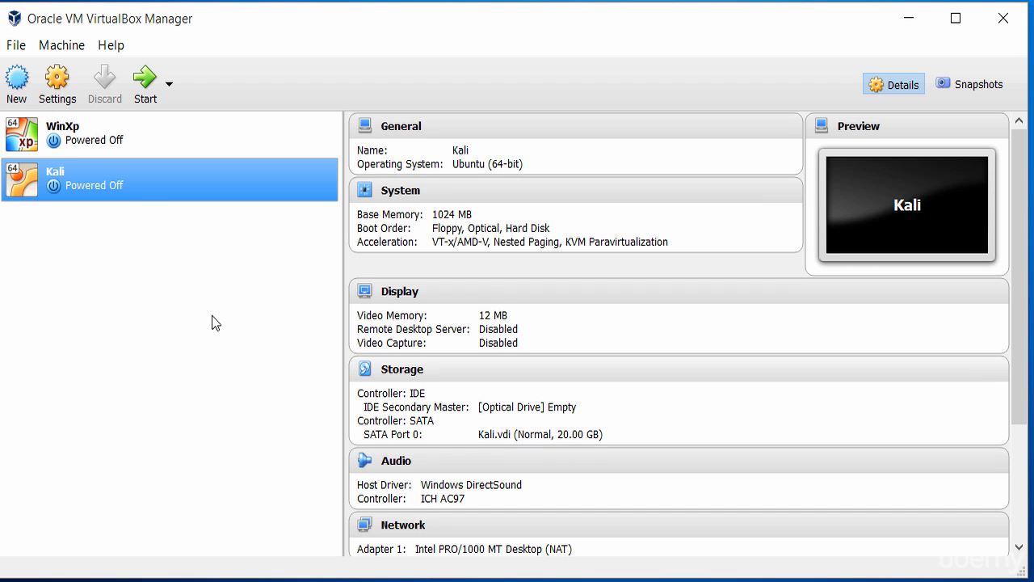
# Step: Attach the kali-linux-2.0-amd64.iso image from drive I: to the empty optical drive in the Kali machine's storage settings
pyautogui.rightClick(133, 181)
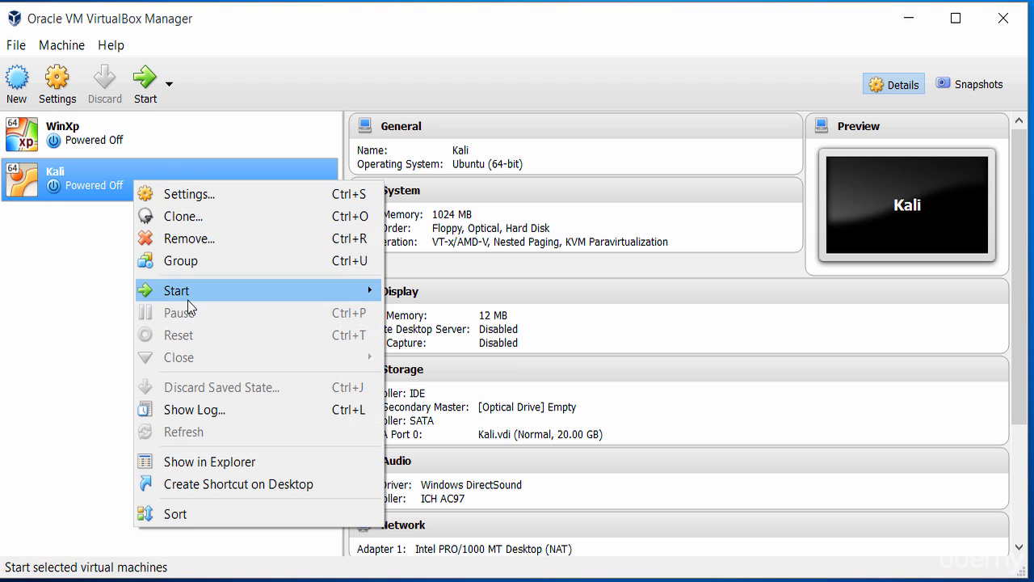
pyautogui.click(223, 193)
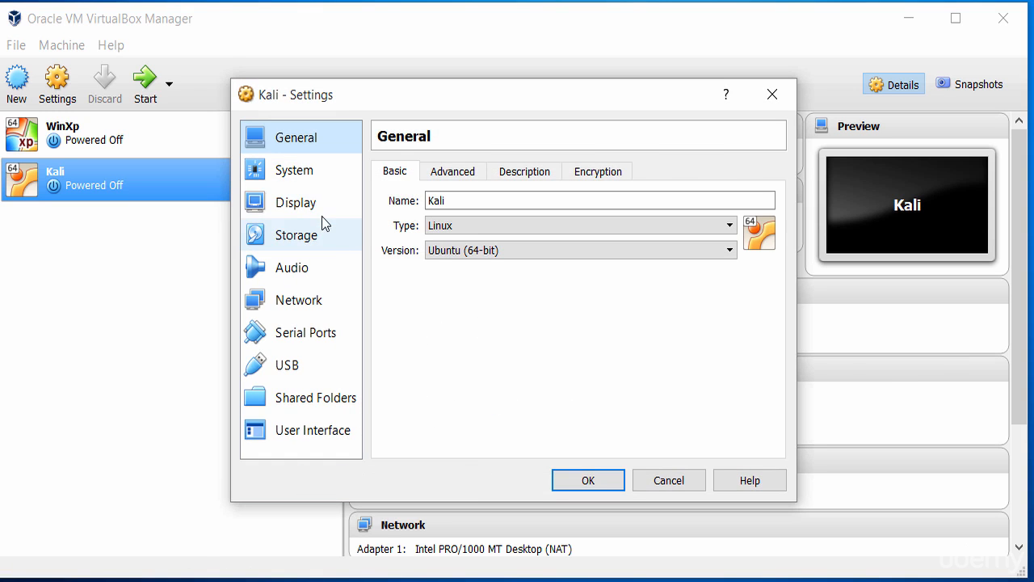
pyautogui.click(314, 243)
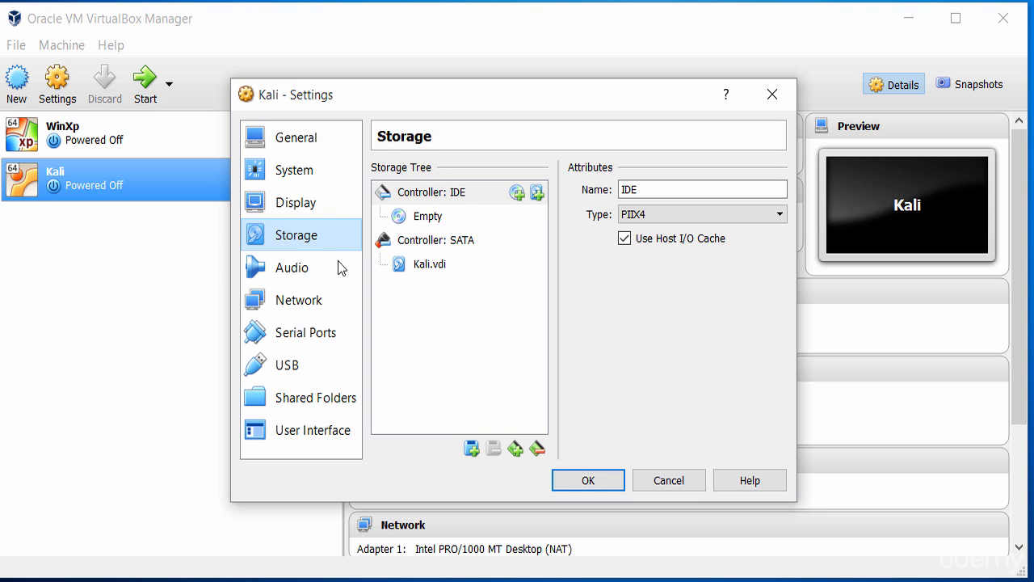
pyautogui.click(398, 219)
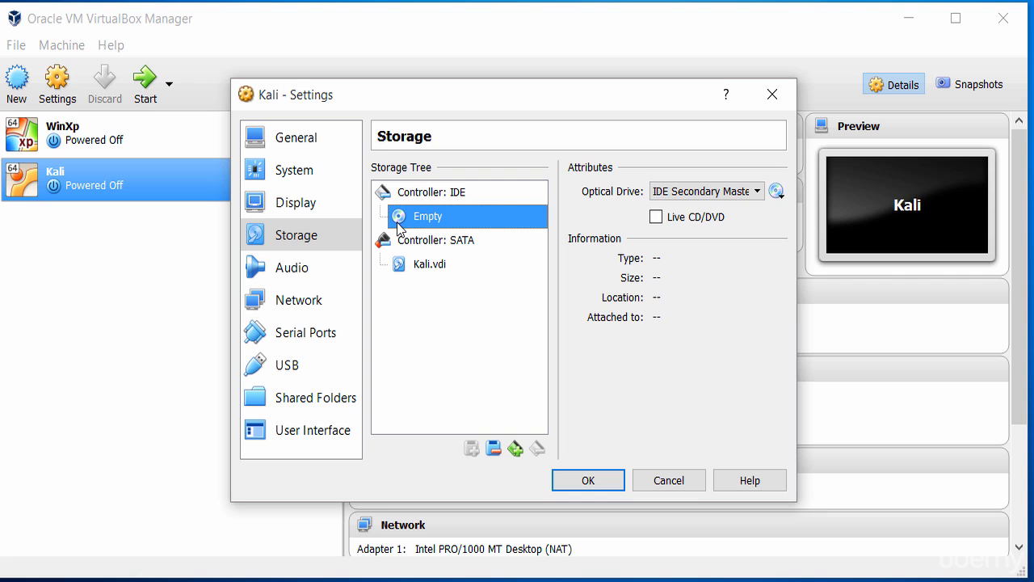
pyautogui.click(776, 193)
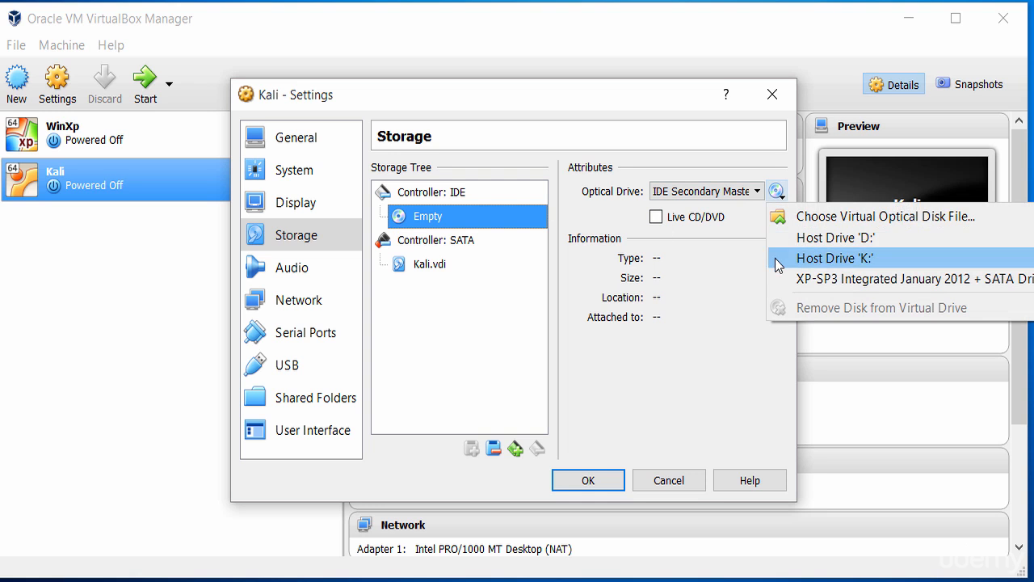
pyautogui.click(821, 216)
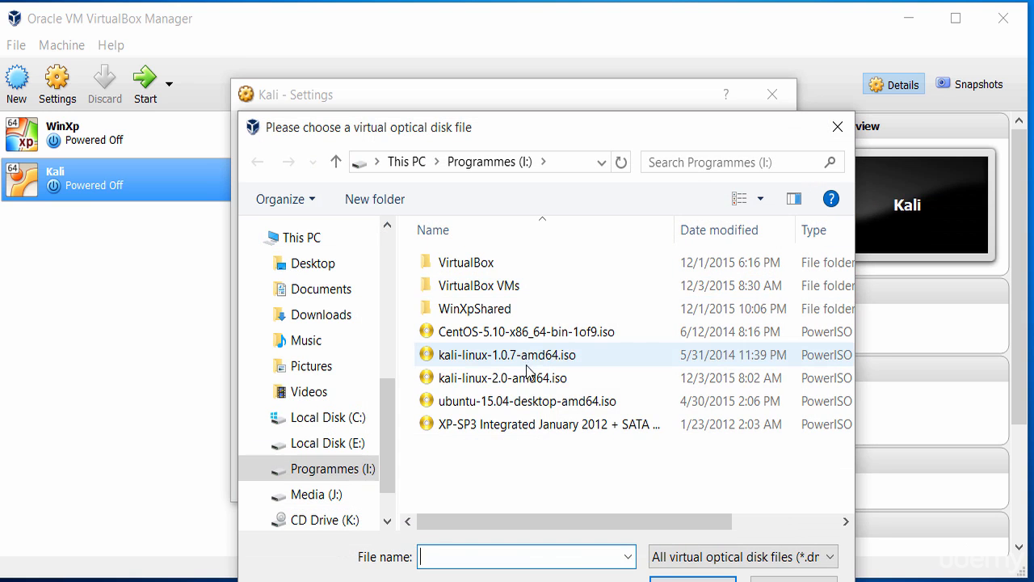
pyautogui.click(522, 361)
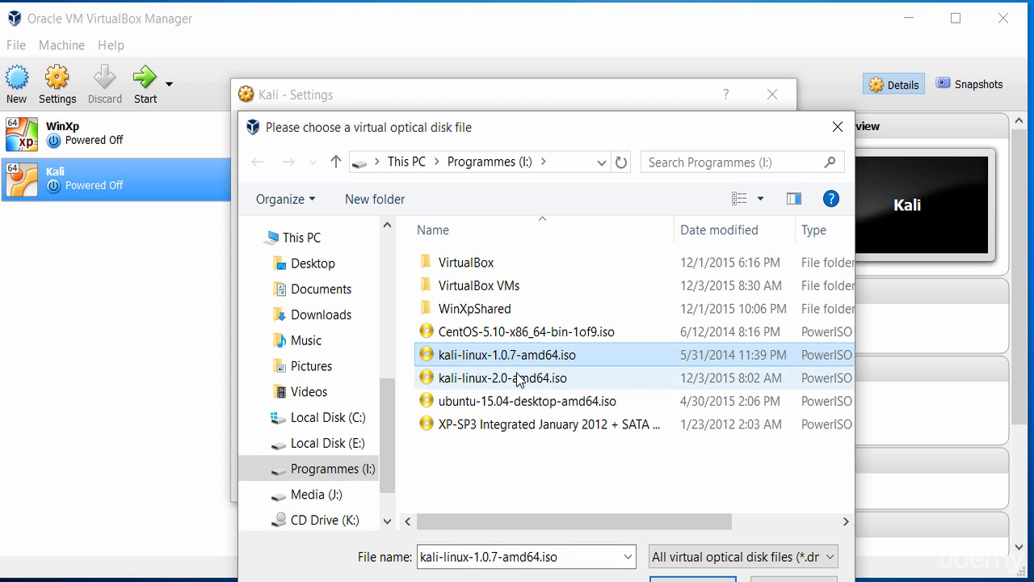
pyautogui.click(518, 380)
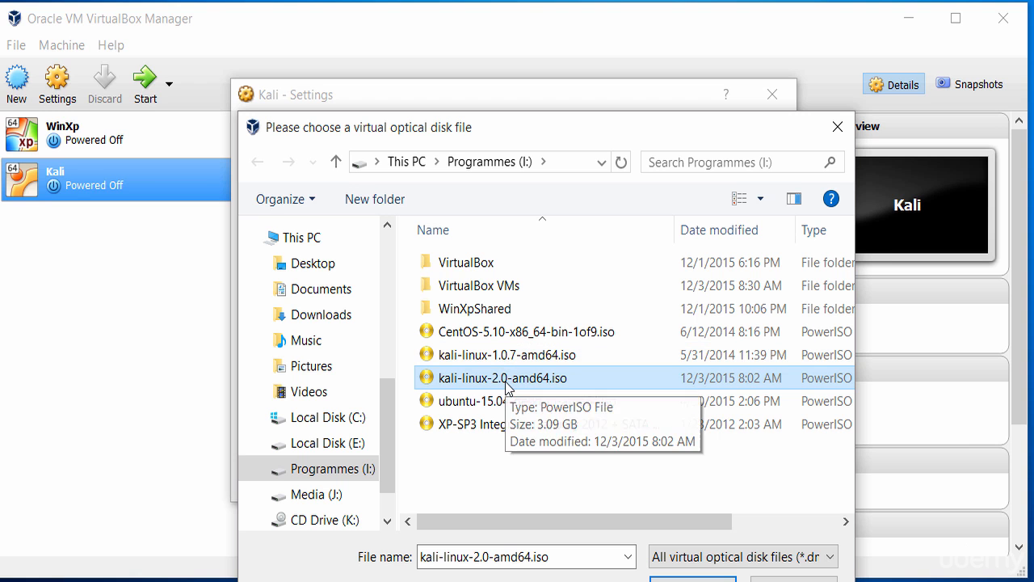
pyautogui.doubleClick(506, 381)
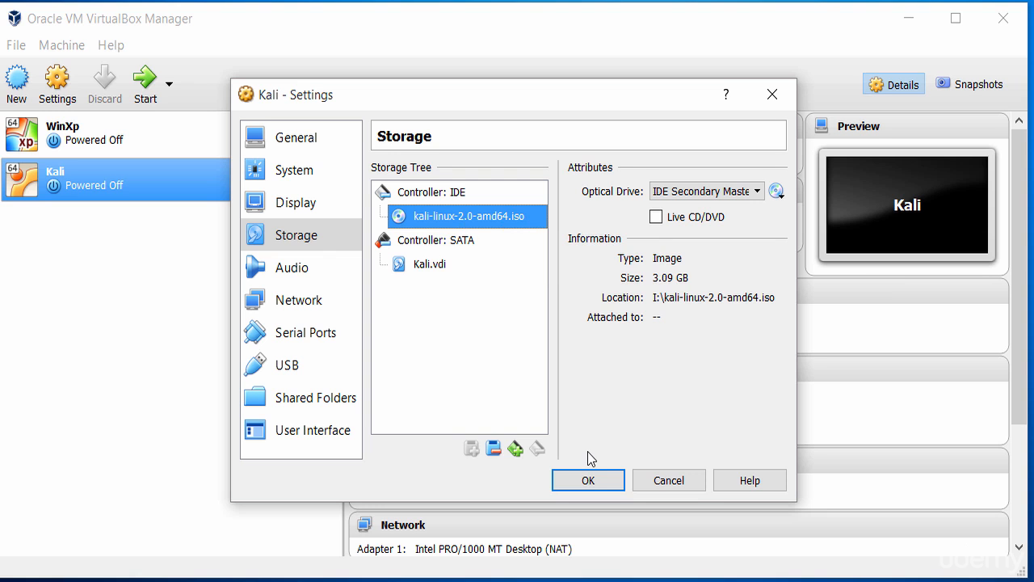
# Step: Assign 2 processors to the Kali virtual machine and check its hardware acceleration options
pyautogui.click(294, 170)
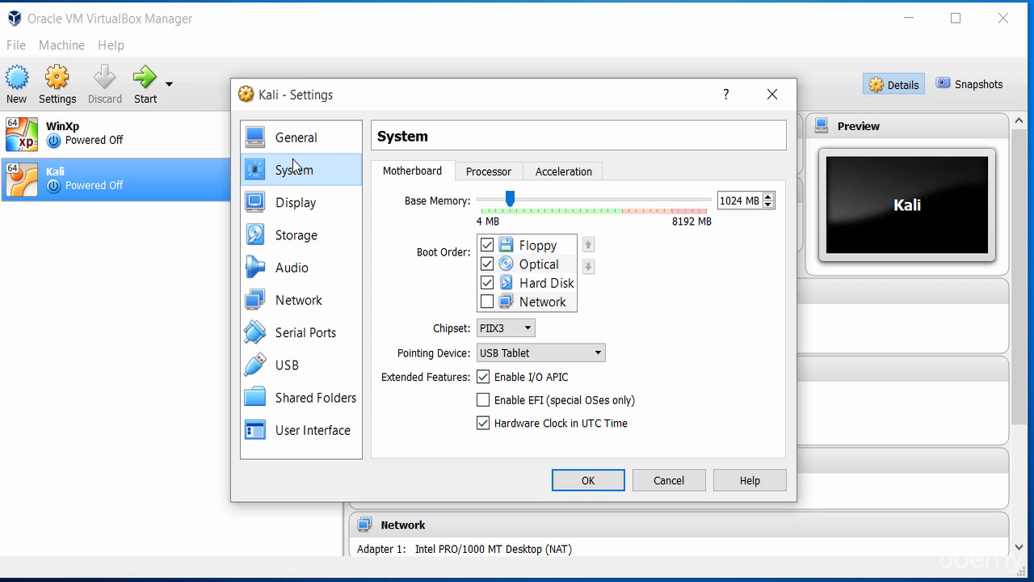
pyautogui.click(495, 175)
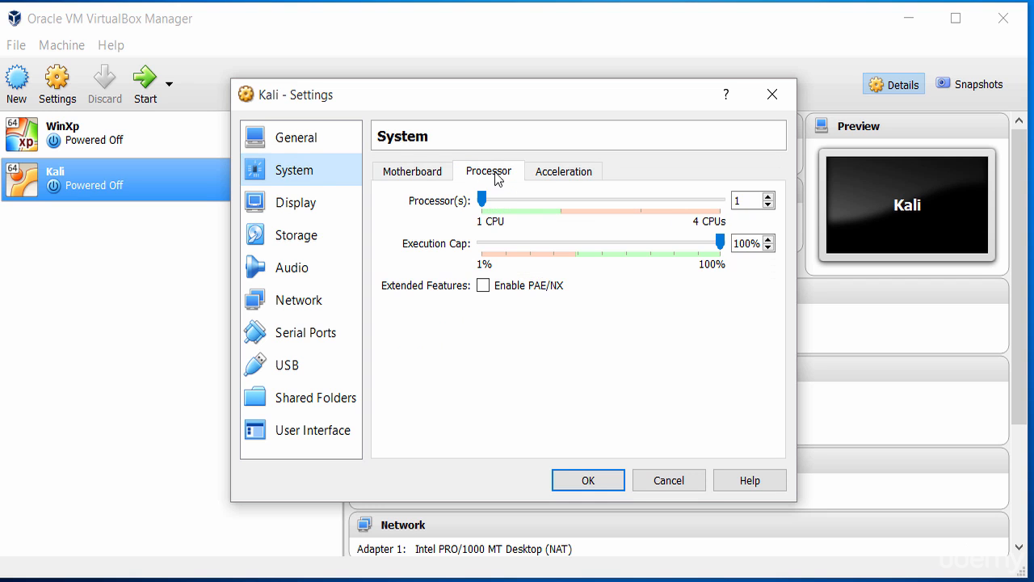
pyautogui.doubleClick(737, 201)
pyautogui.write('2')
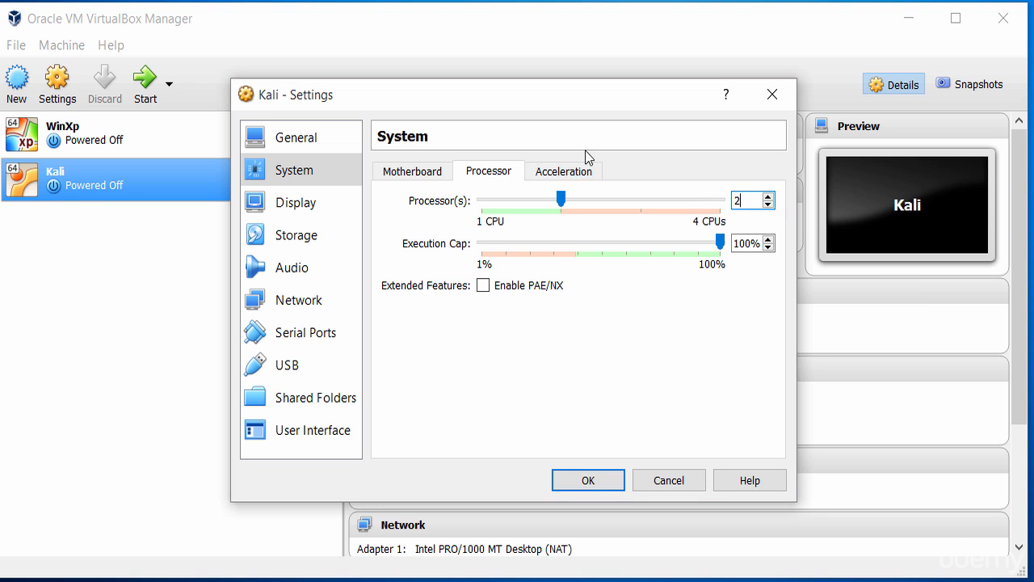
pyautogui.click(576, 170)
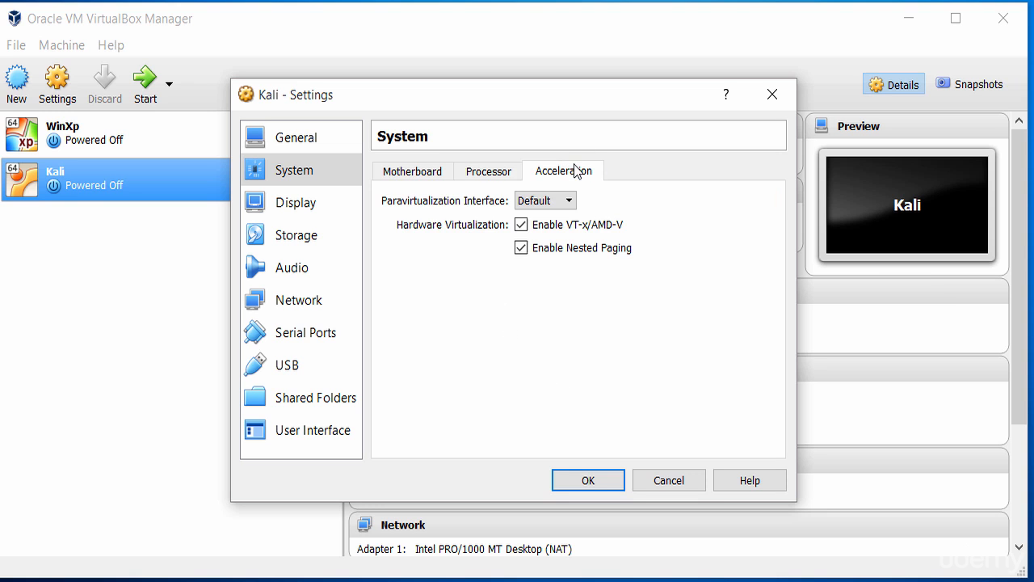
pyautogui.click(494, 177)
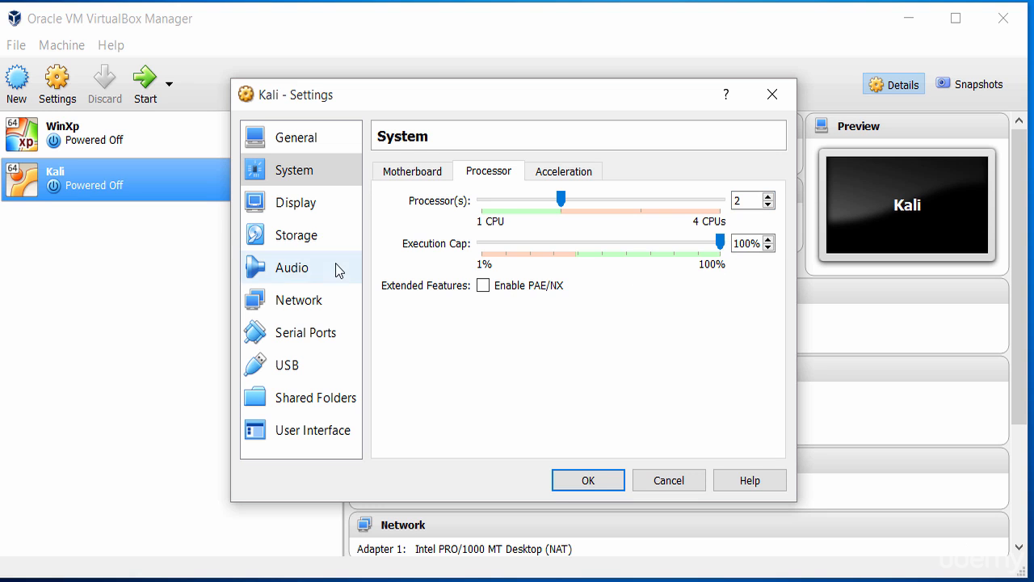
# Step: Review the display, storage, audio and network settings, including Adapter 1's advanced options, and save the Kali machine's settings
pyautogui.click(296, 202)
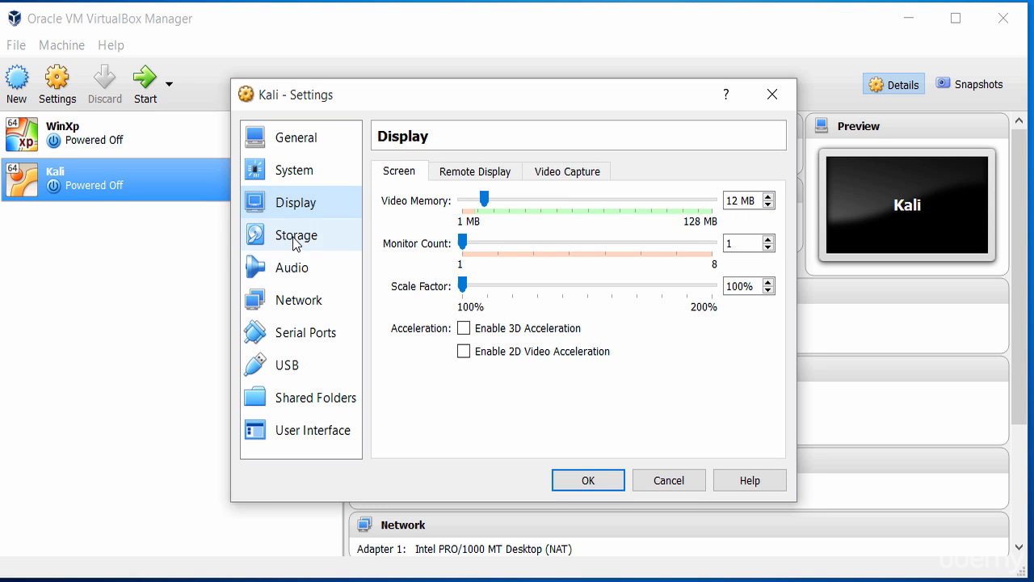
pyautogui.click(296, 242)
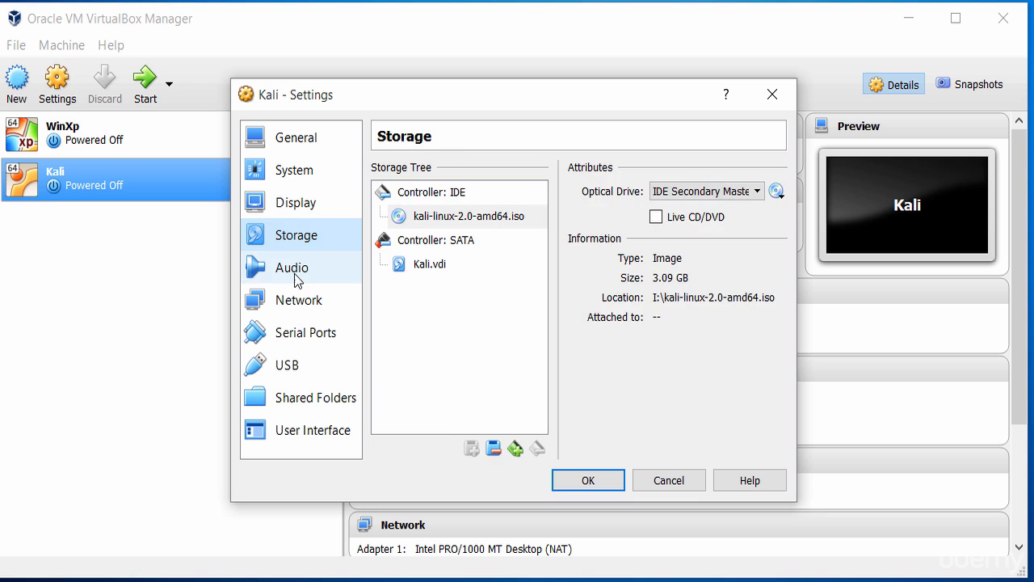
pyautogui.click(298, 278)
pyautogui.click(301, 312)
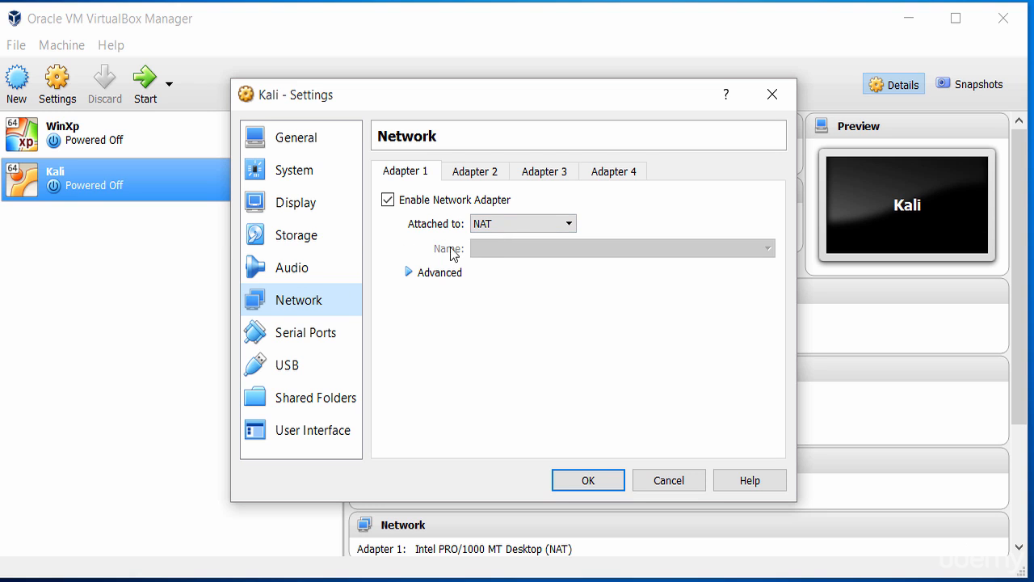
pyautogui.click(412, 275)
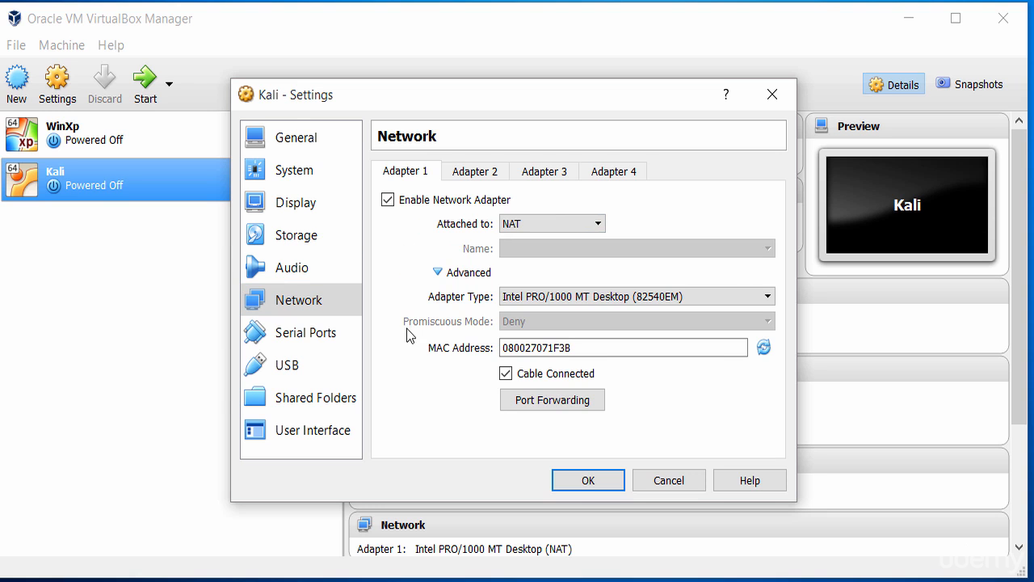
pyautogui.click(437, 274)
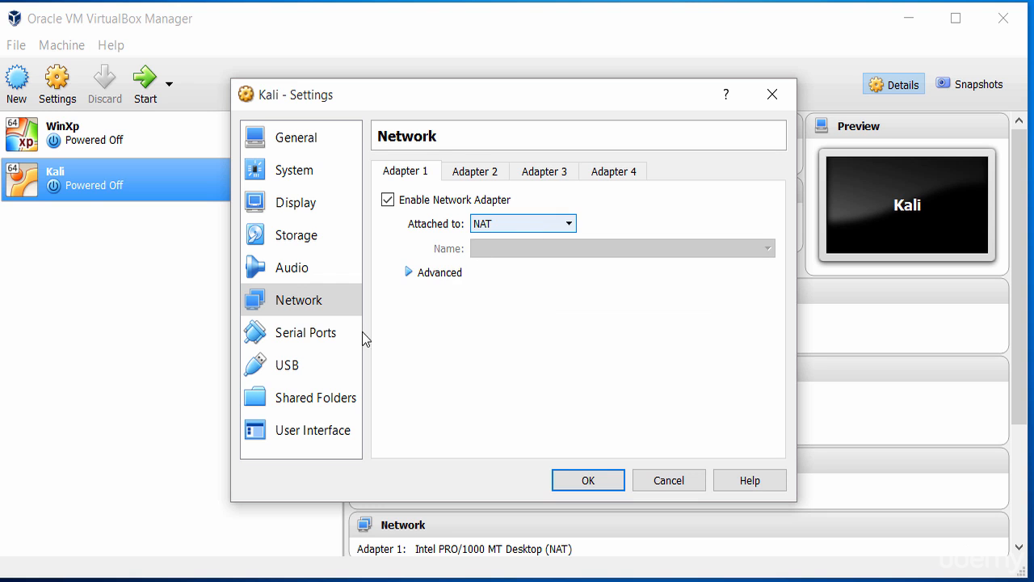
pyautogui.click(621, 487)
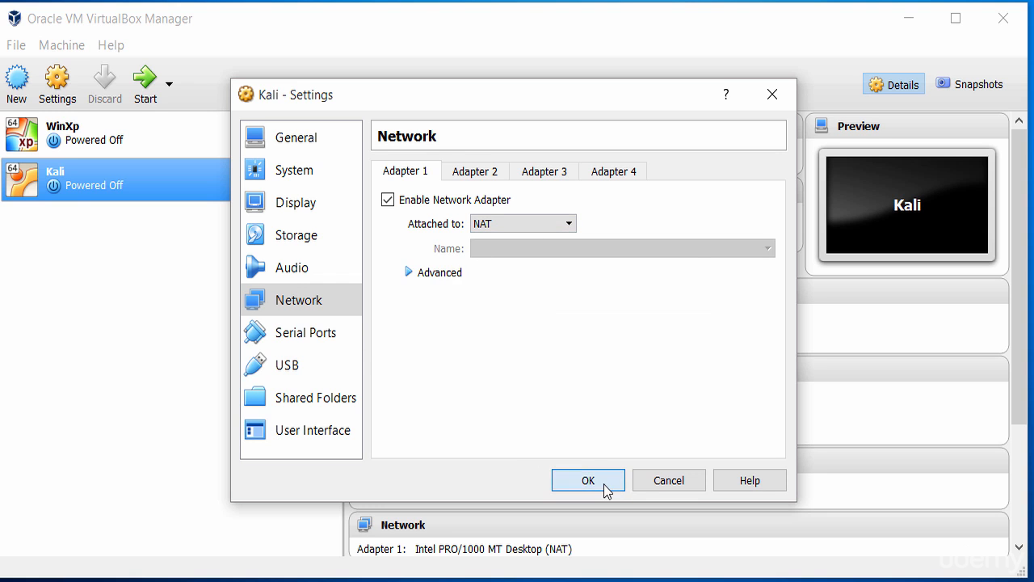